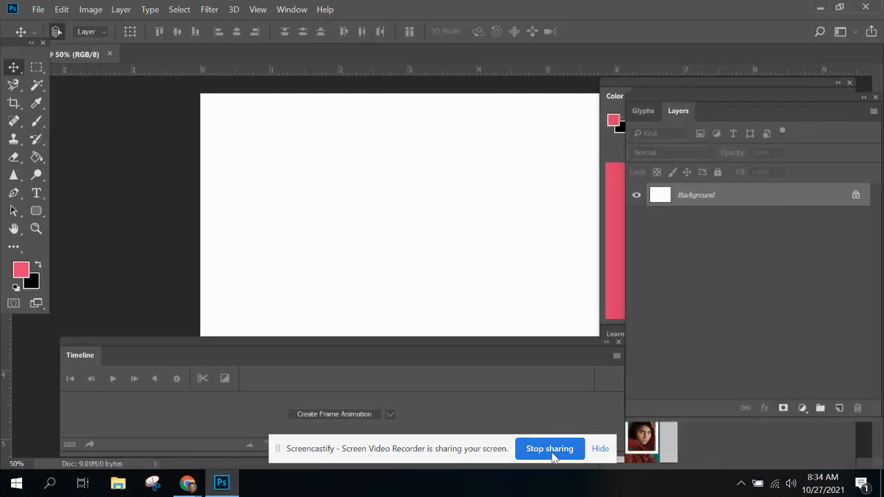
Close the Timeline and load photos DSCF9427 through DSCF9464 from the Gift GIF folder into one stacked document.
{"action": "left_click", "coordinate": [598, 449]}
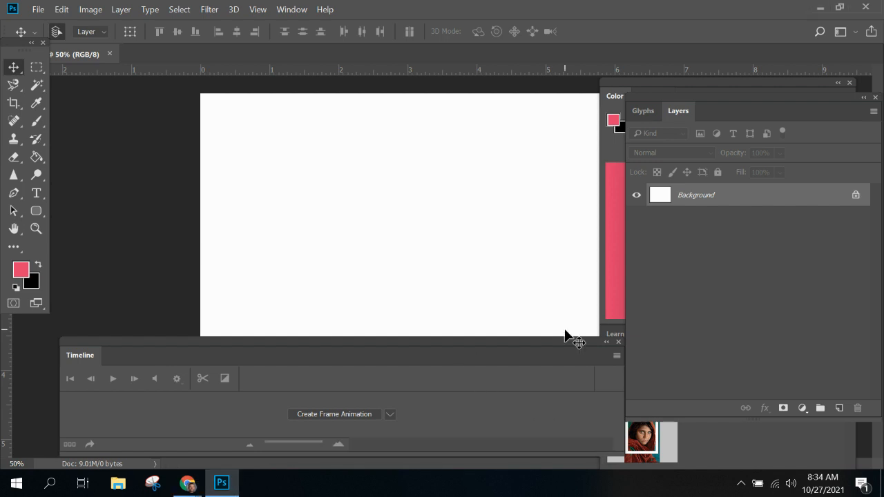
{"action": "left_click", "coordinate": [618, 343]}
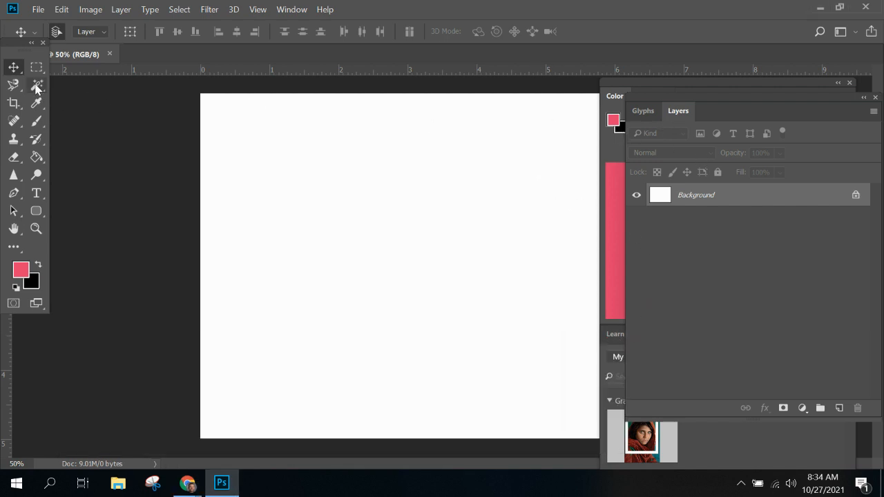
{"action": "left_click", "coordinate": [38, 11]}
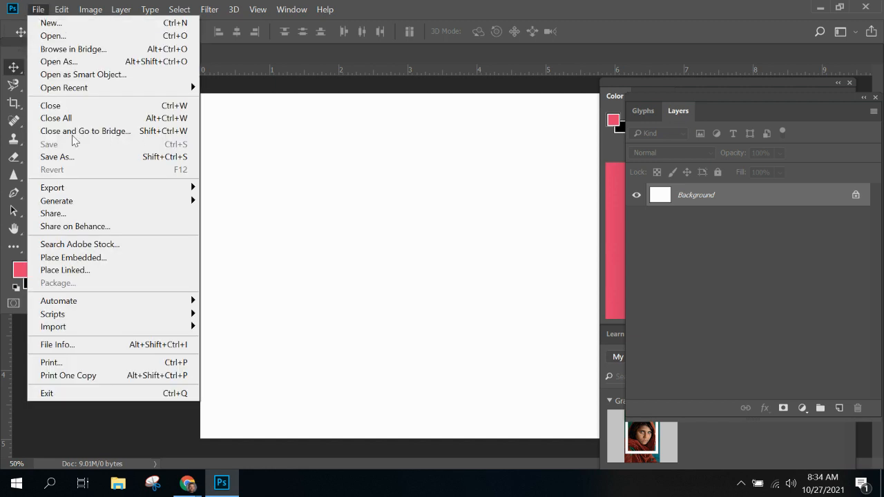
{"action": "mouse_move", "coordinate": [183, 317]}
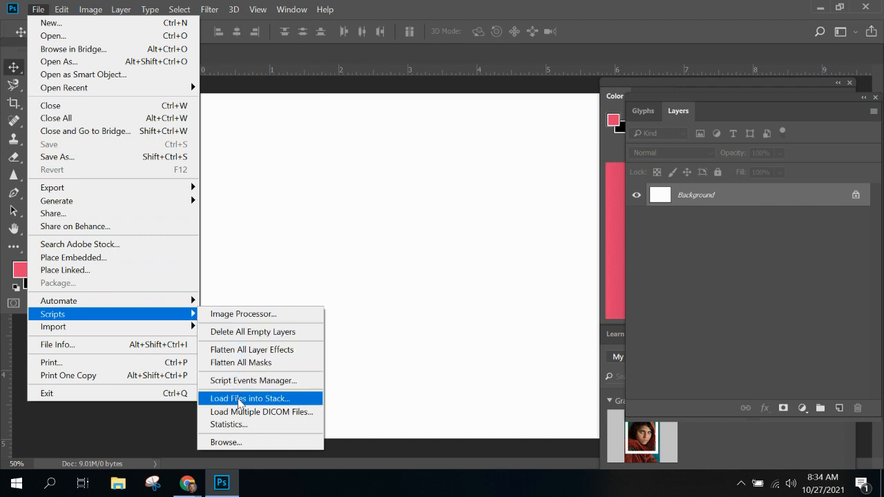
{"action": "left_click", "coordinate": [240, 399]}
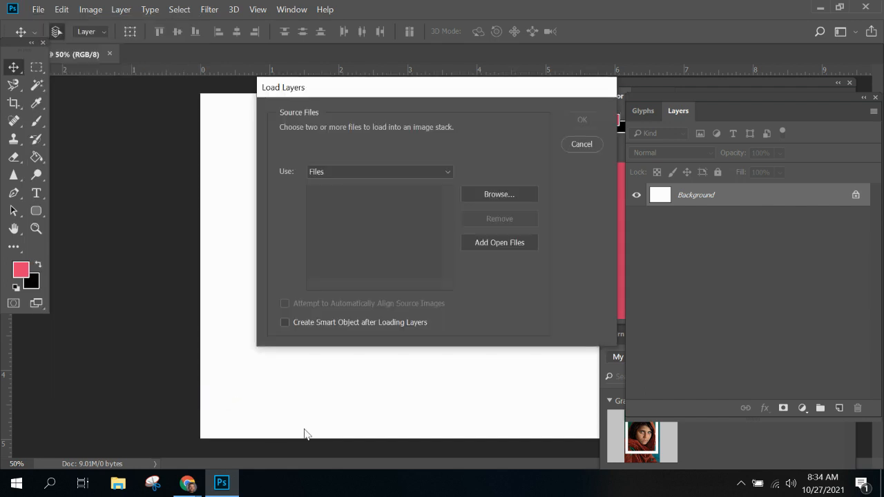
{"action": "left_click", "coordinate": [515, 194]}
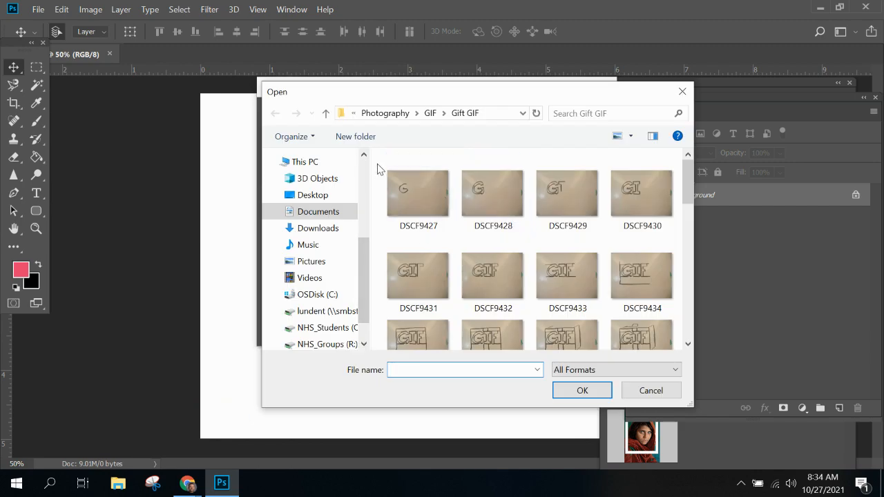
{"action": "left_click_drag", "start_coordinate": [378, 169], "coordinate": [655, 325]}
{"action": "left_click_drag", "start_coordinate": [635, 246], "coordinate": [626, 249]}
{"action": "left_click", "coordinate": [580, 395]}
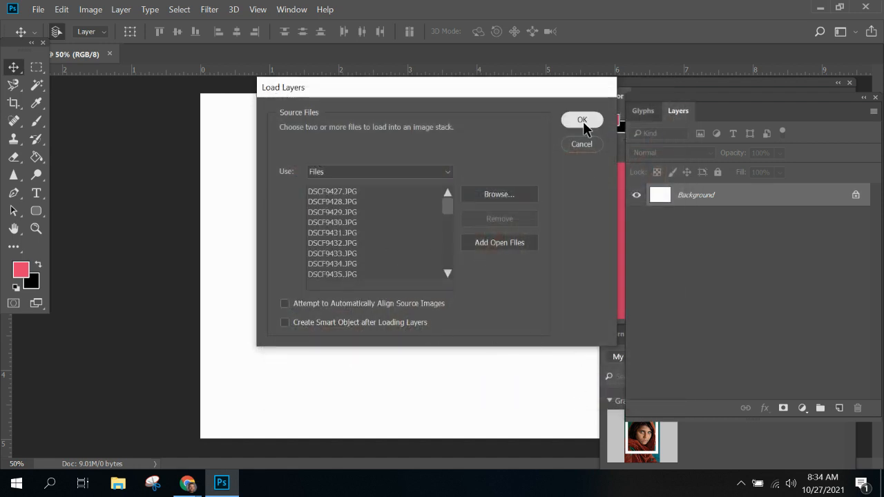
{"action": "left_click", "coordinate": [582, 120]}
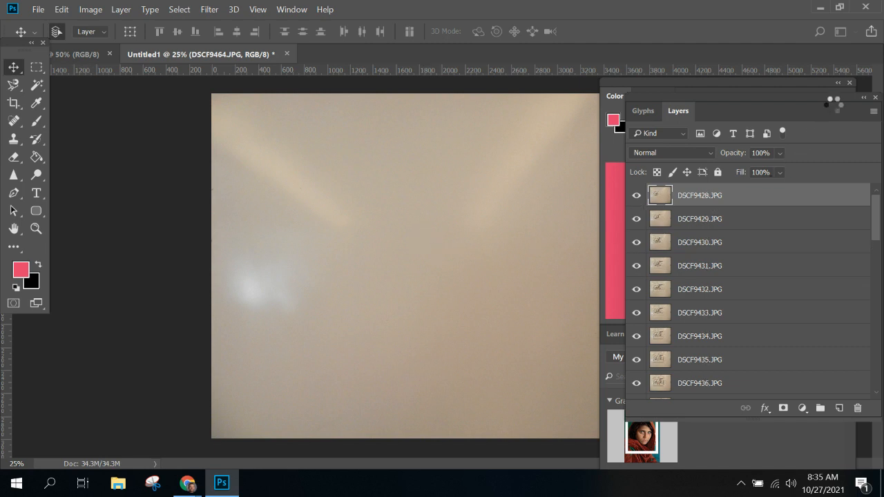
Close the Color panel group and narrow the Layers panel to uncover the canvas.
{"action": "left_click", "coordinate": [849, 82]}
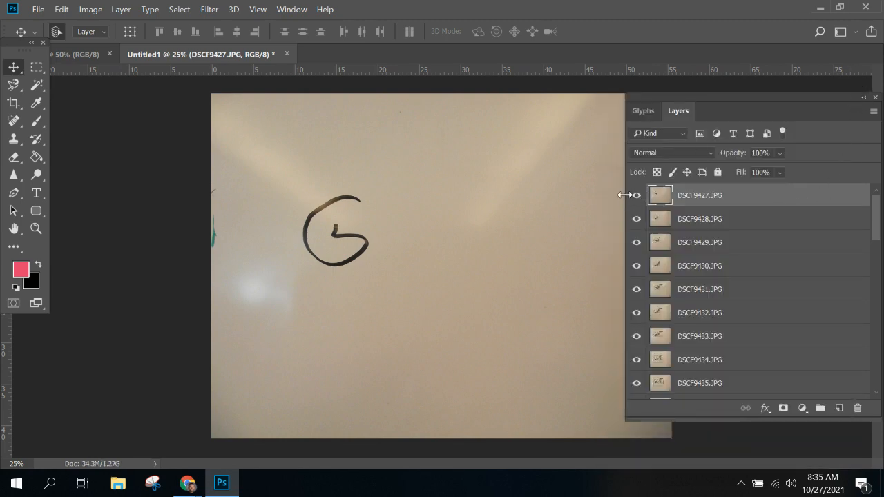
{"action": "left_click_drag", "start_coordinate": [623, 195], "coordinate": [700, 194]}
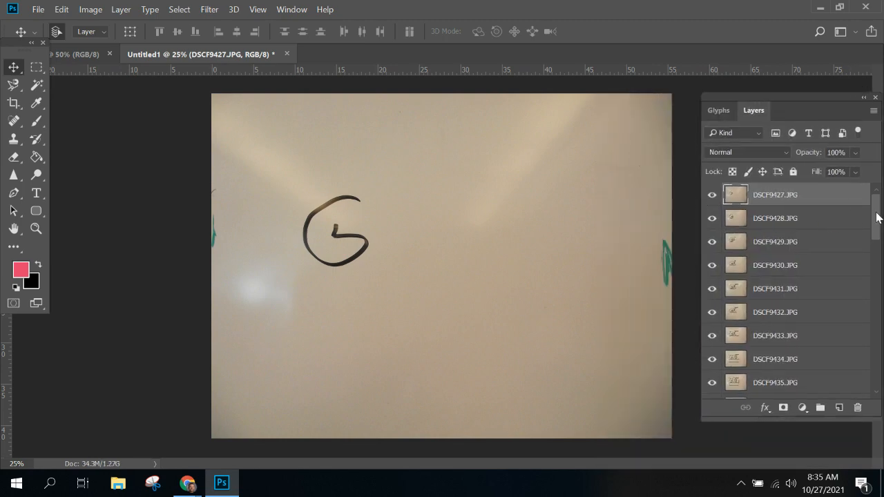
{"action": "mouse_move", "coordinate": [870, 214]}
{"action": "left_mouse_down"}
{"action": "mouse_move", "coordinate": [866, 375]}
{"action": "mouse_move", "coordinate": [867, 203]}
{"action": "left_mouse_up"}
Show the Timeline and create a frame animation for the stacked document.
{"action": "left_click", "coordinate": [296, 12]}
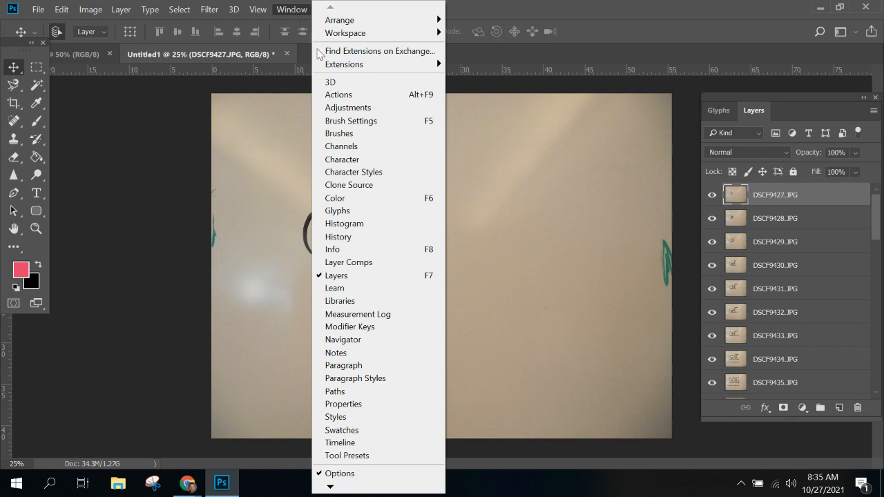
{"action": "left_click", "coordinate": [366, 446]}
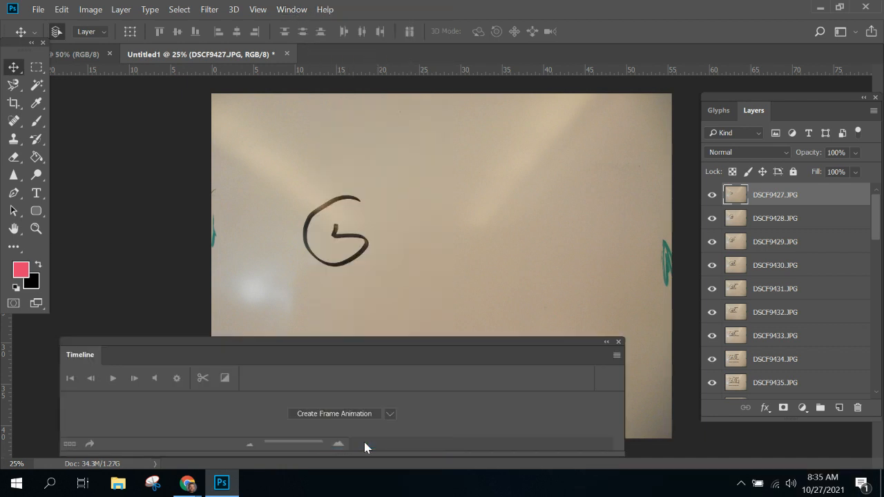
{"action": "left_click", "coordinate": [389, 413]}
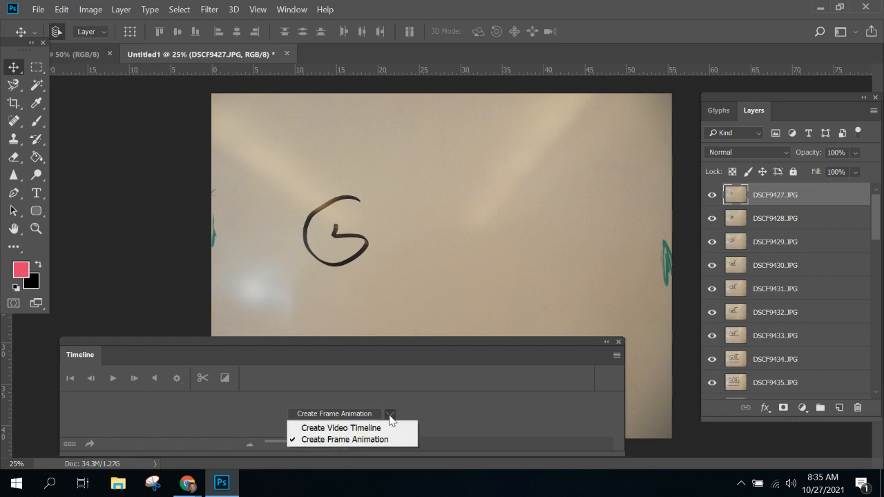
{"action": "left_click", "coordinate": [352, 439]}
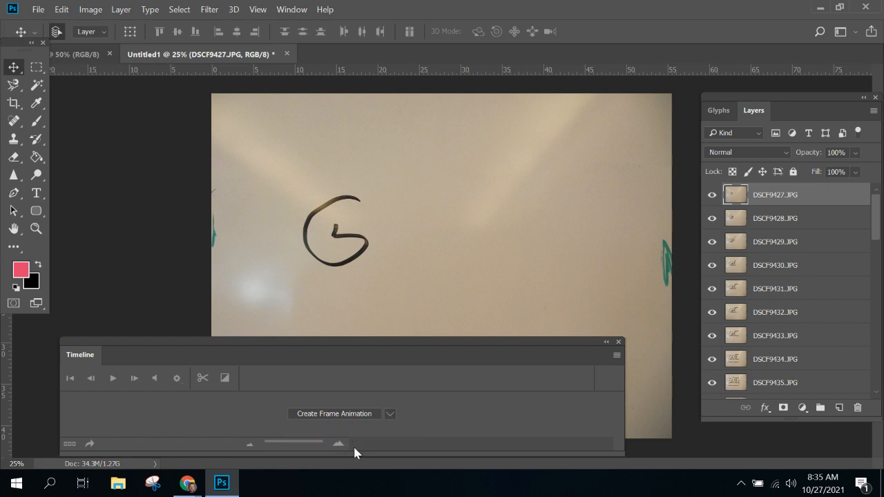
{"action": "left_click", "coordinate": [322, 414]}
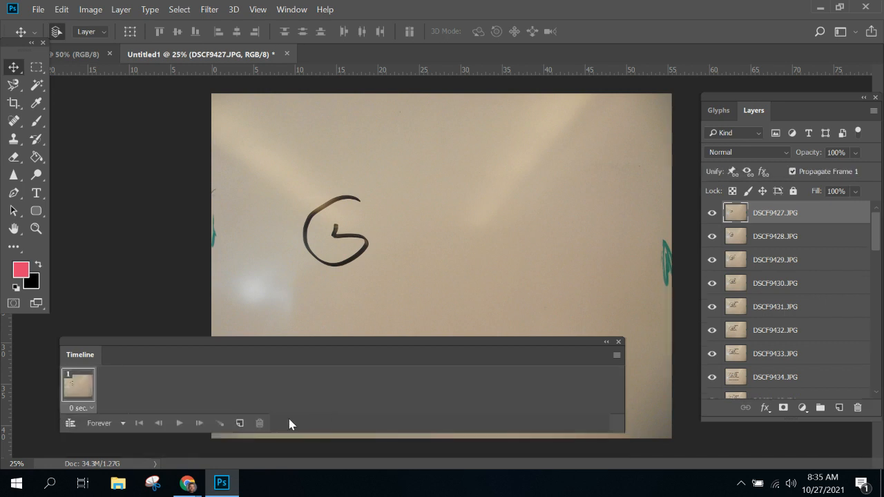
Make animation frames from all the photo layers.
{"action": "left_click", "coordinate": [616, 356]}
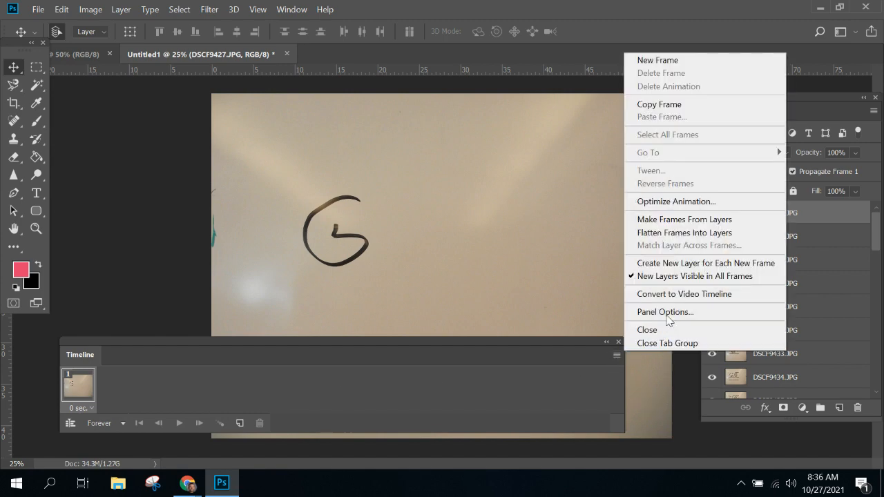
{"action": "left_click", "coordinate": [670, 220]}
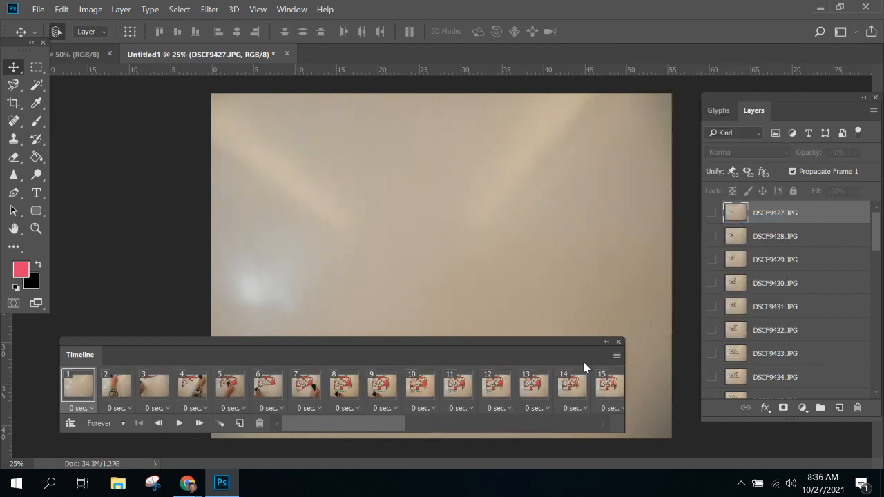
{"action": "left_click_drag", "start_coordinate": [379, 432], "coordinate": [359, 432]}
Select all animation frames and set their delay to 0.2 seconds.
{"action": "left_click", "coordinate": [616, 356]}
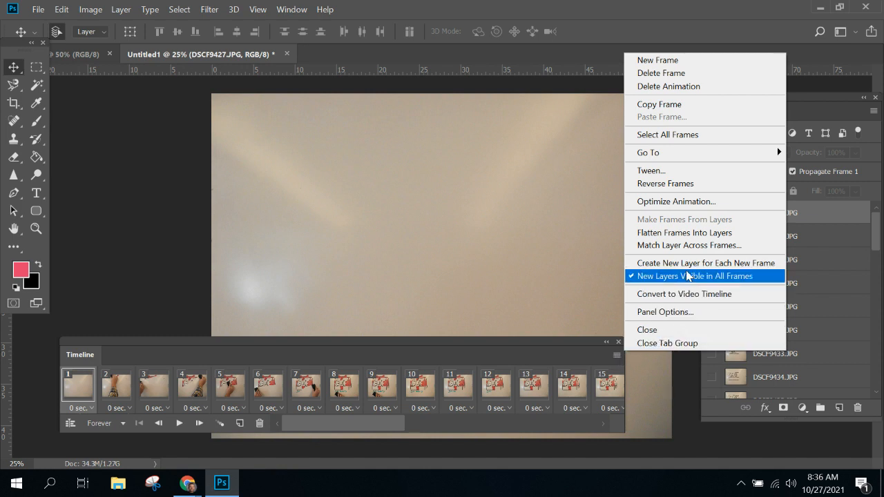
{"action": "left_click", "coordinate": [675, 136]}
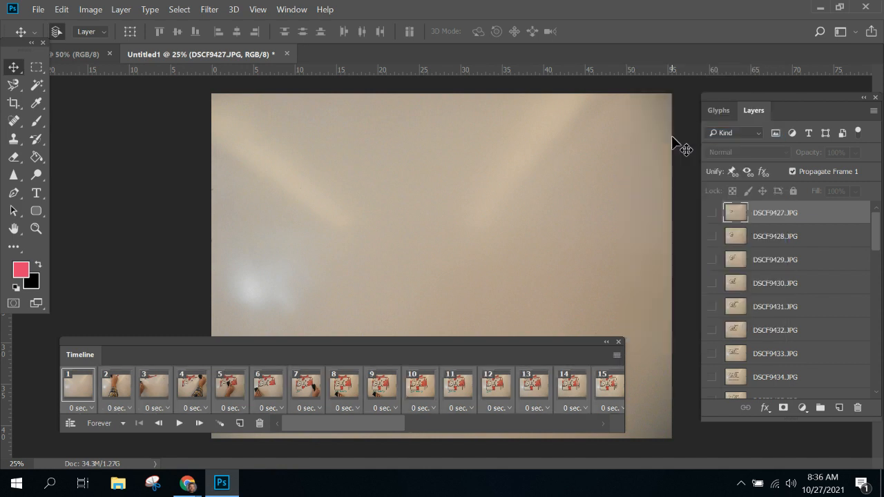
{"action": "left_click", "coordinate": [546, 409]}
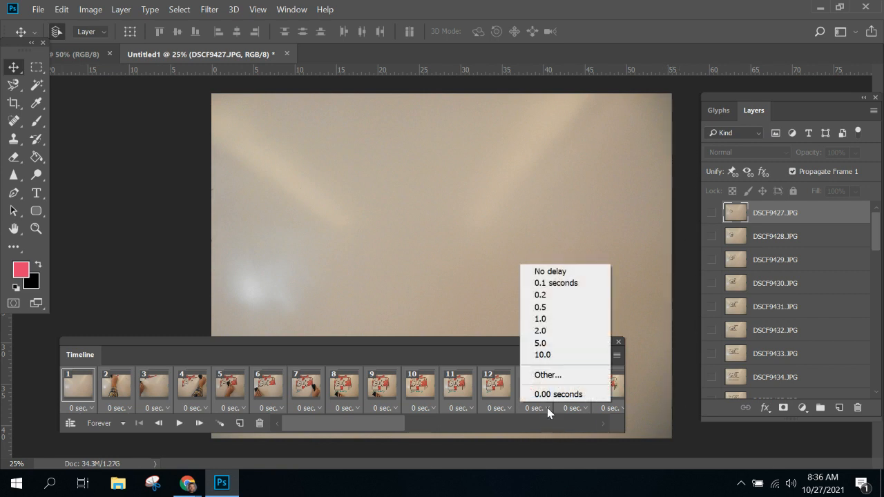
{"action": "left_click", "coordinate": [543, 296]}
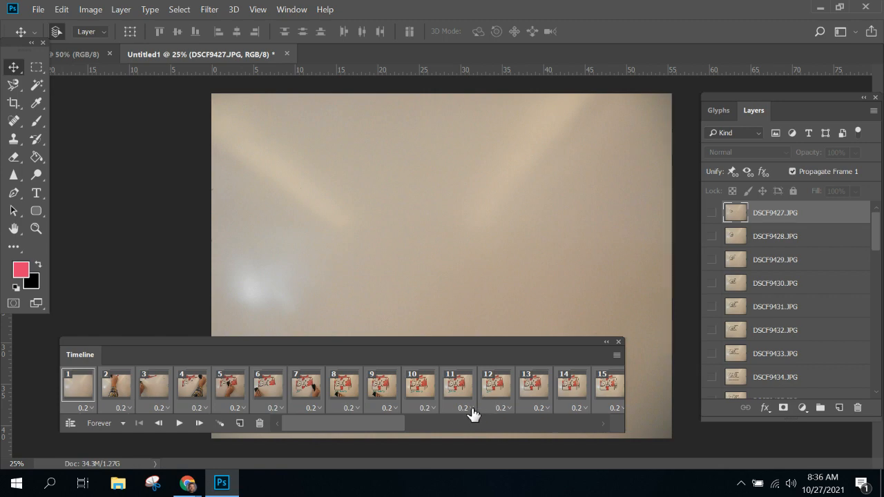
Reverse the order of the animation frames so the sequence starts with the first photo.
{"action": "left_click", "coordinate": [179, 424]}
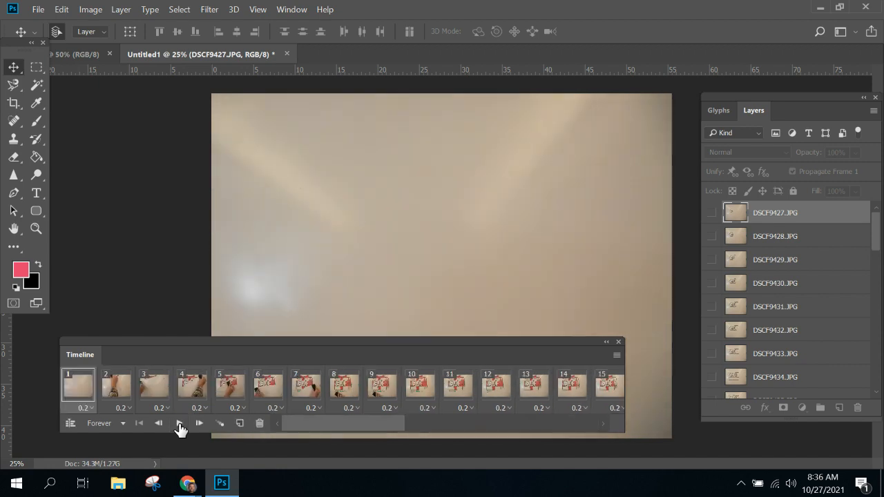
{"action": "left_click", "coordinate": [178, 426]}
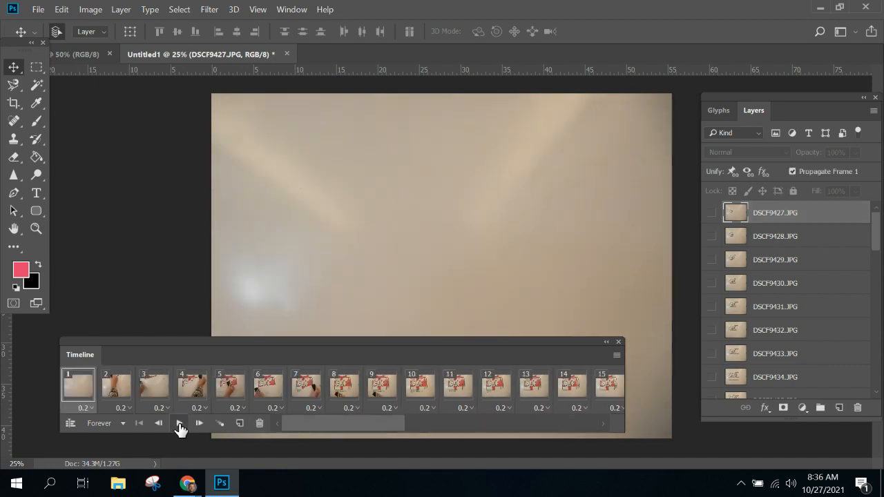
{"action": "left_click", "coordinate": [617, 357]}
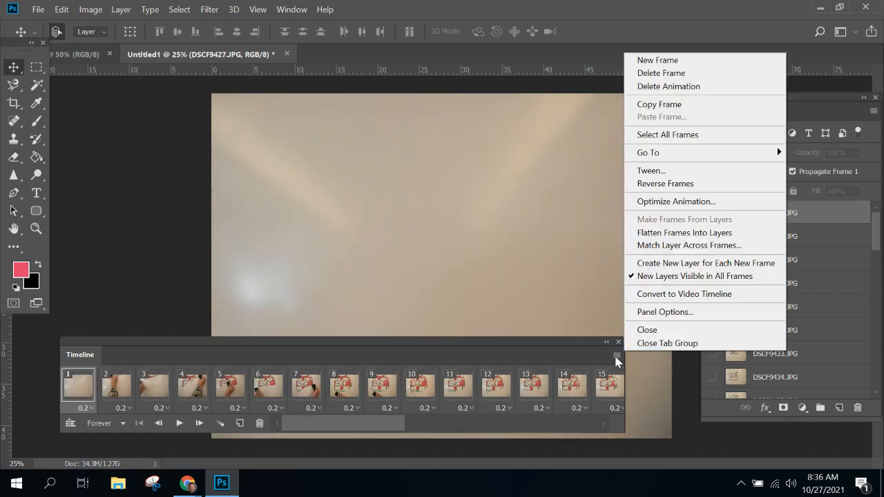
{"action": "left_click", "coordinate": [677, 185]}
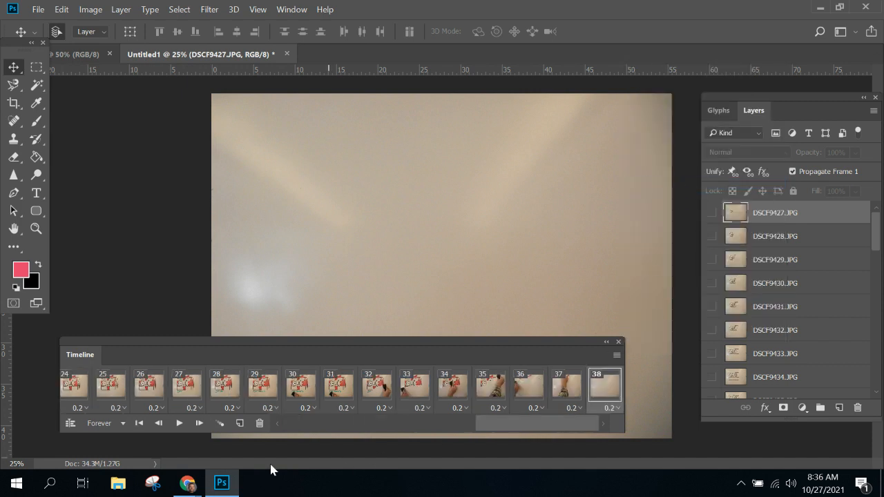
Preview the reversed animation with the Timeline moved lower to reveal more of the drawing, and stop playback.
{"action": "left_click", "coordinate": [179, 423]}
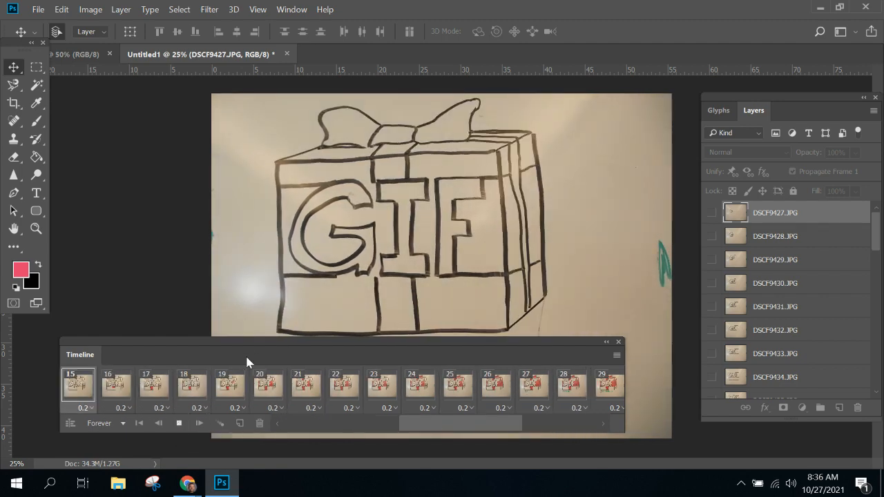
{"action": "left_click_drag", "start_coordinate": [250, 345], "coordinate": [267, 365]}
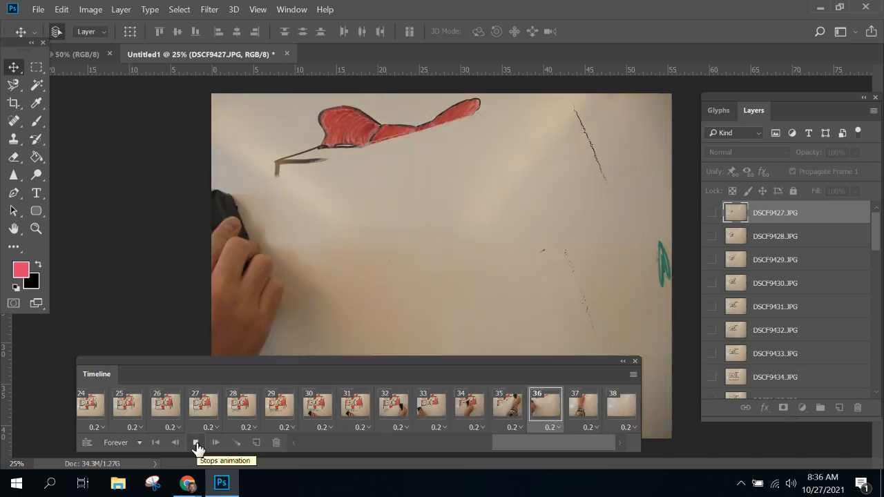
{"action": "left_click", "coordinate": [196, 447]}
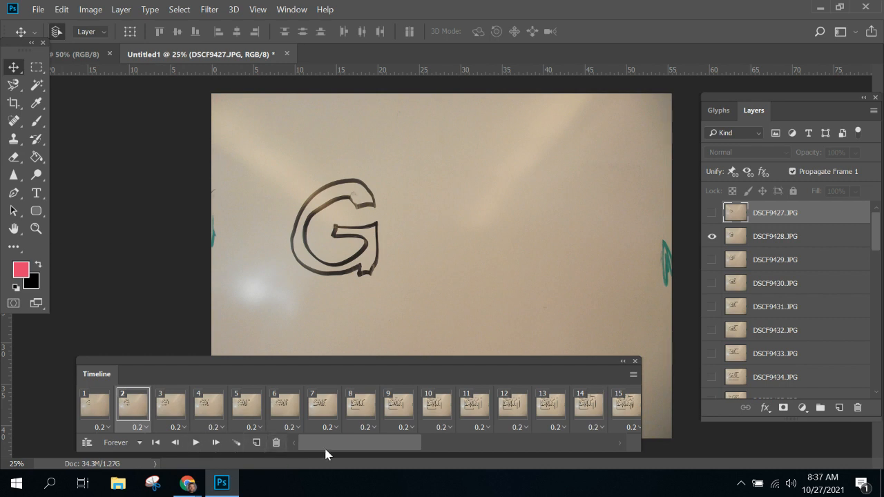
Set the delay of the last frame, frame 38, to 2.0 seconds.
{"action": "left_click_drag", "start_coordinate": [330, 449], "coordinate": [524, 453]}
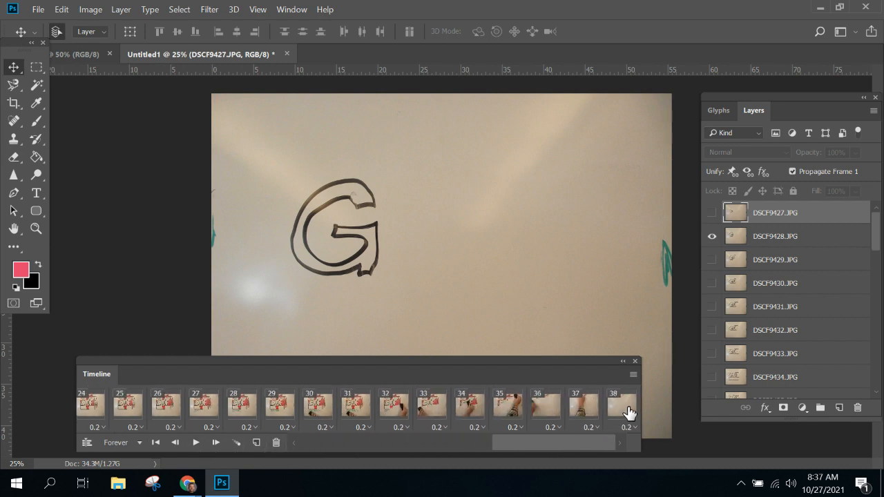
{"action": "left_click", "coordinate": [624, 408]}
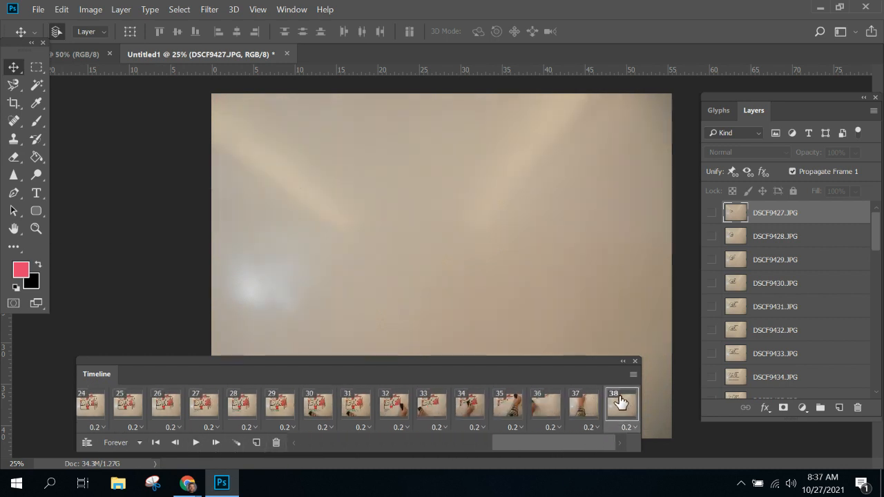
{"action": "left_click", "coordinate": [634, 428]}
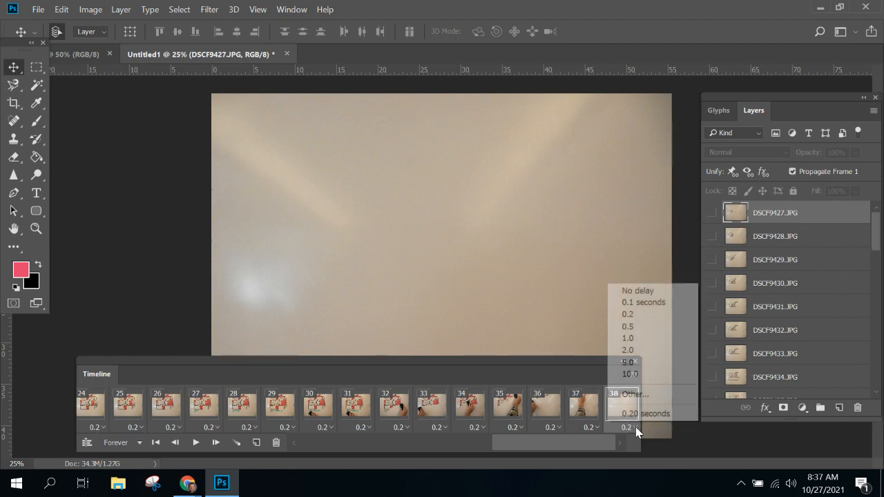
{"action": "left_click", "coordinate": [636, 350]}
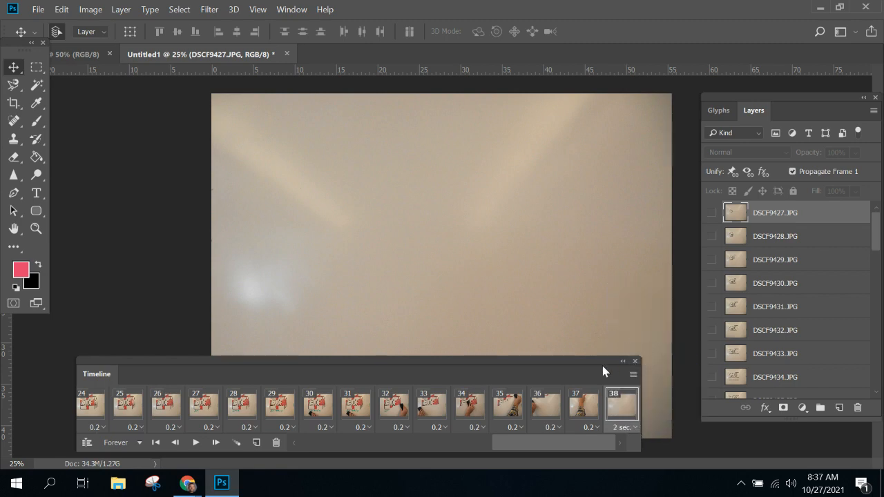
Preview the animation from frame 27, stop it, and check that its looping option is Forever.
{"action": "left_click", "coordinate": [193, 410]}
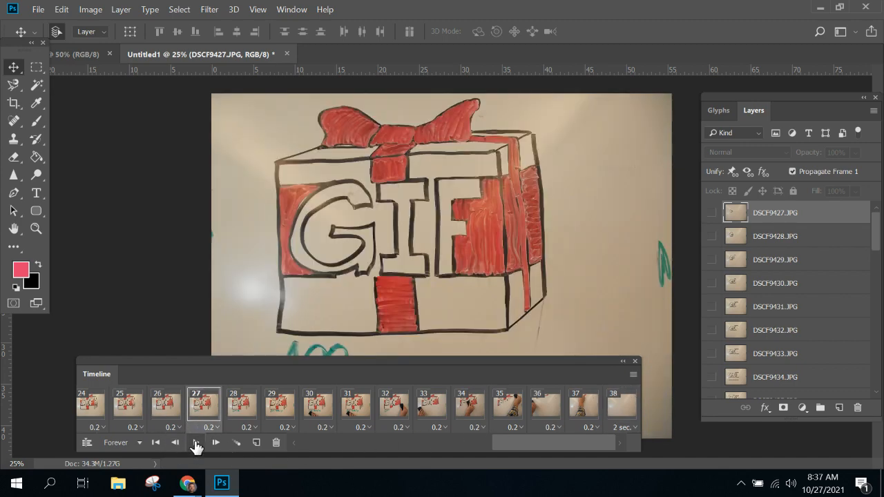
{"action": "left_click", "coordinate": [196, 444]}
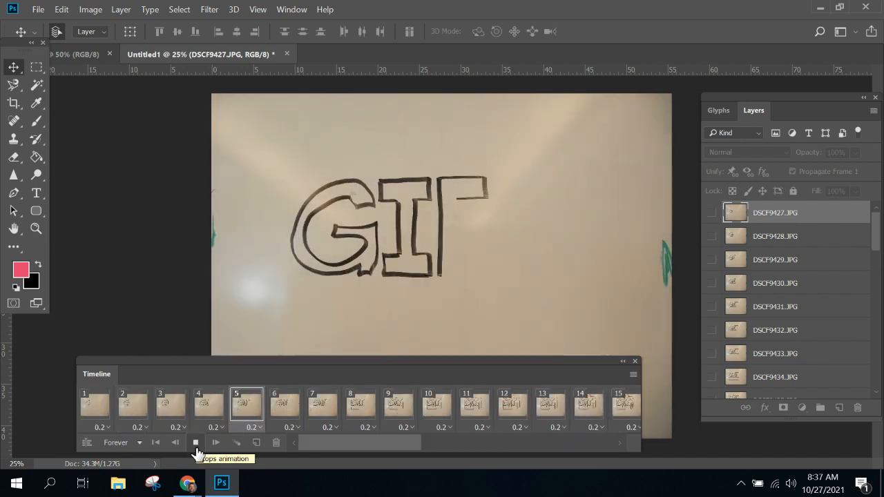
{"action": "left_click", "coordinate": [192, 443]}
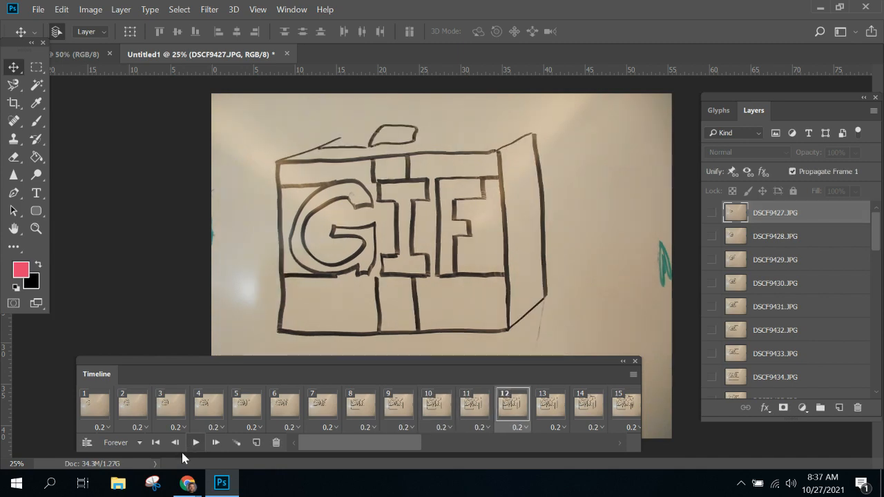
{"action": "left_click", "coordinate": [139, 442]}
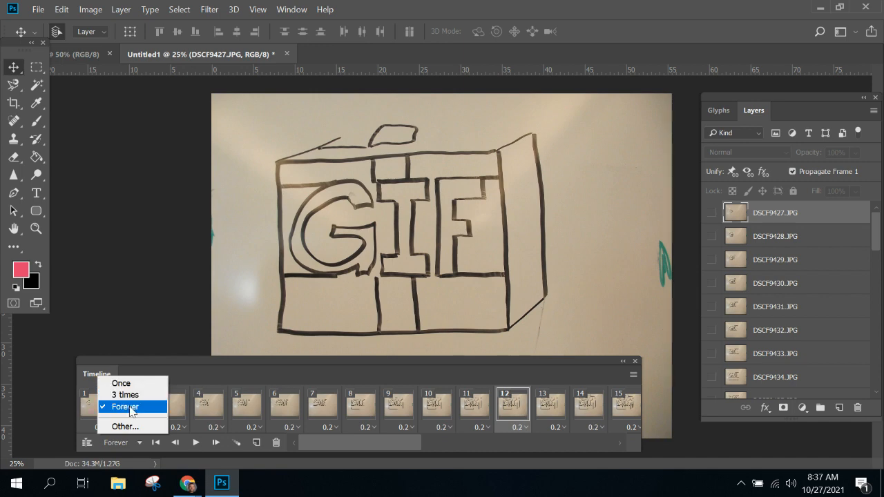
{"action": "left_click", "coordinate": [196, 446]}
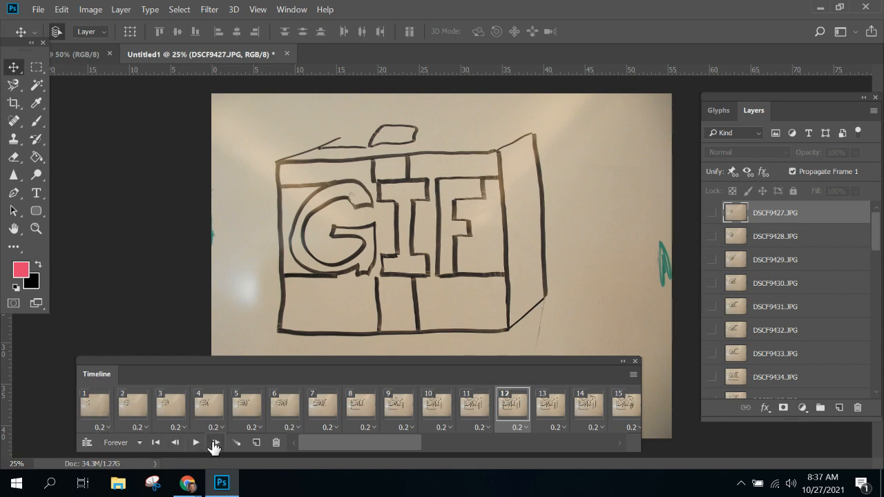